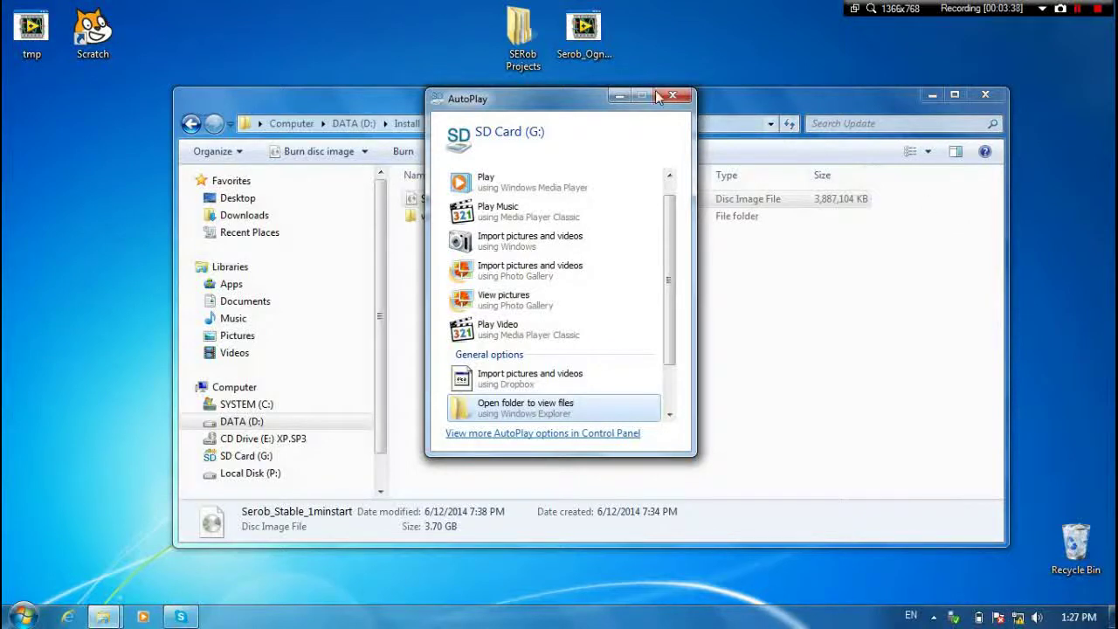
- Dismiss the AutoPlay window and view the contents of SD Card (G:) in the file browser
drag(577, 99, 582, 80)
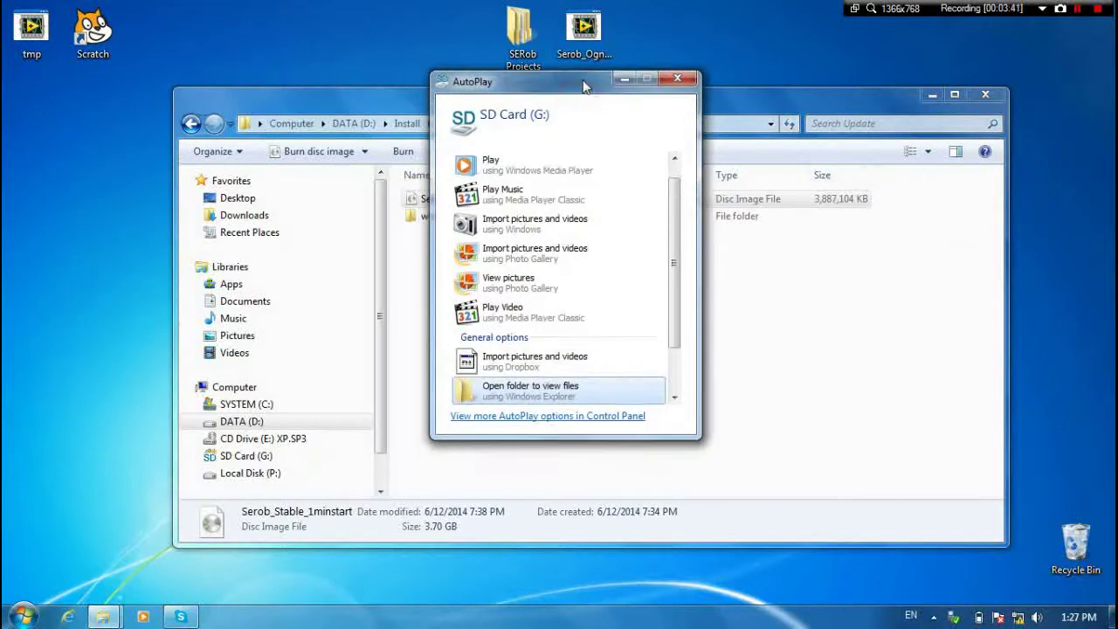
click(682, 84)
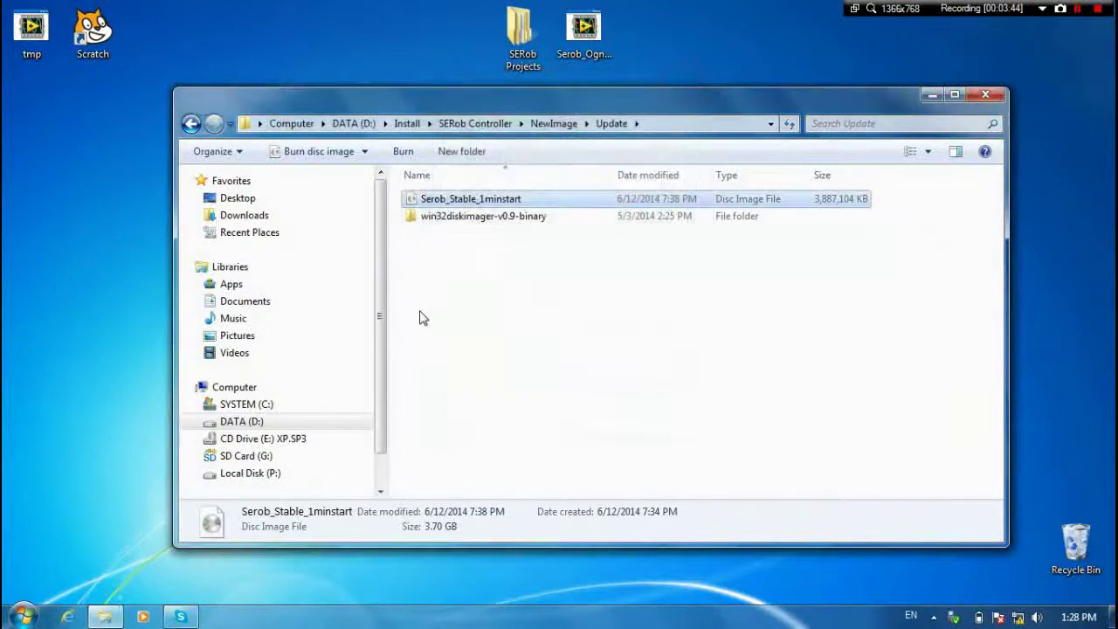
click(256, 462)
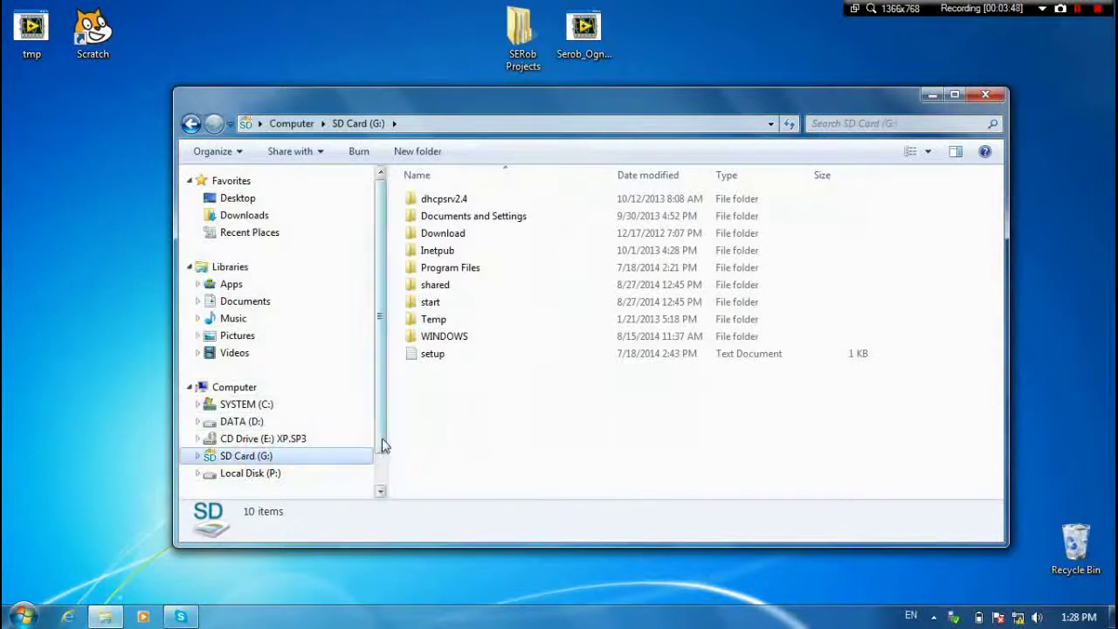
scroll(381, 444, down, 1)
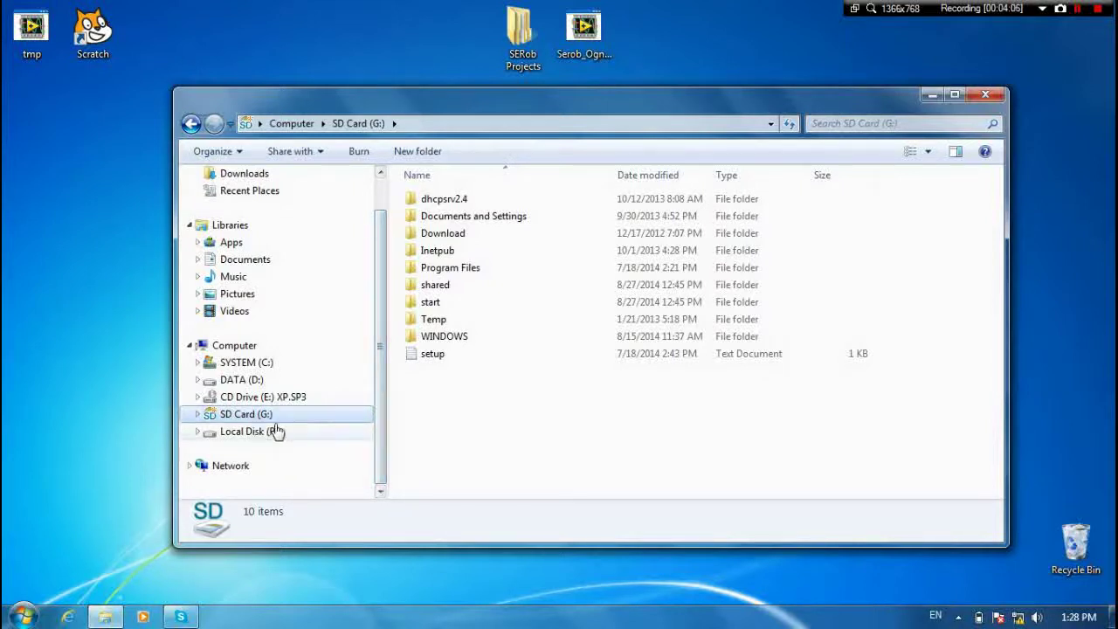
- Return to the Update folder and run Win32DiskImager from win32diskimager-v0.9-binary as administrator
click(191, 125)
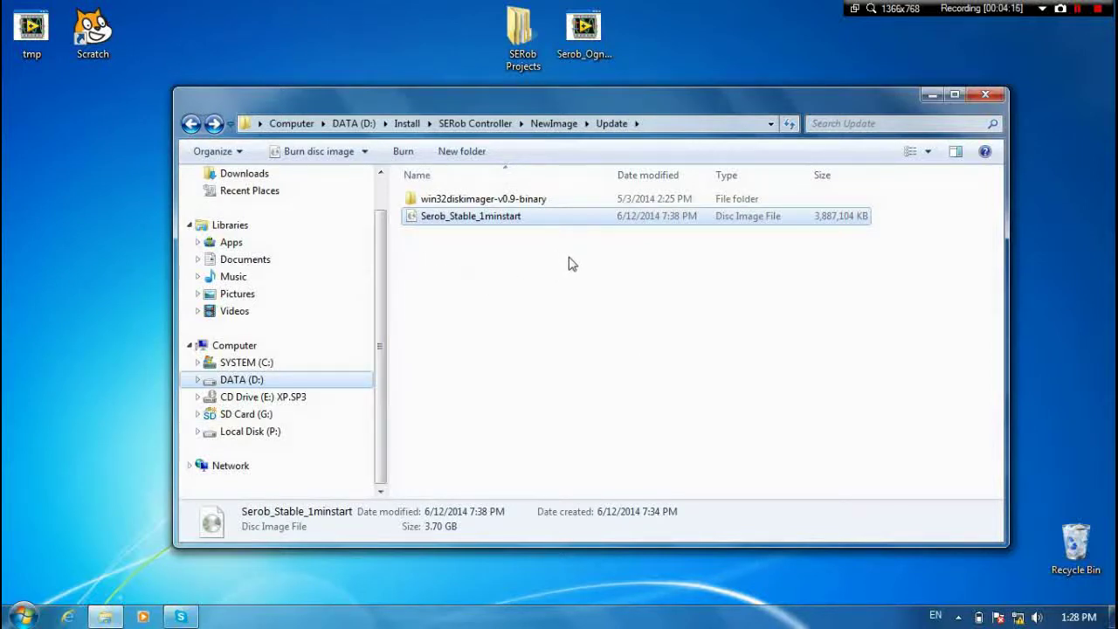
double_click(473, 202)
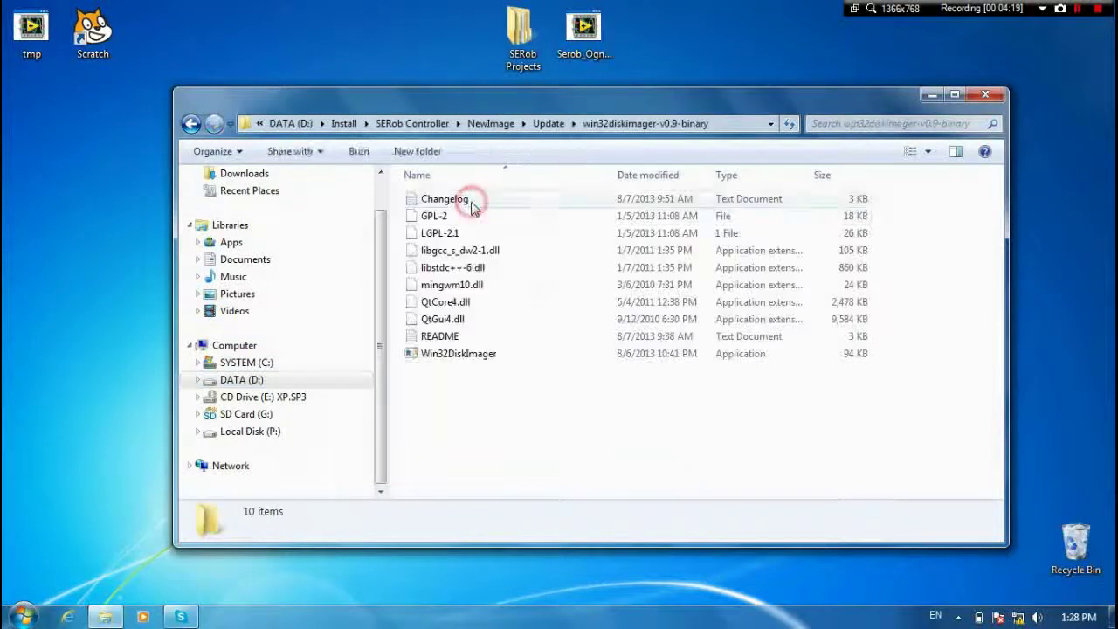
double_click(443, 355)
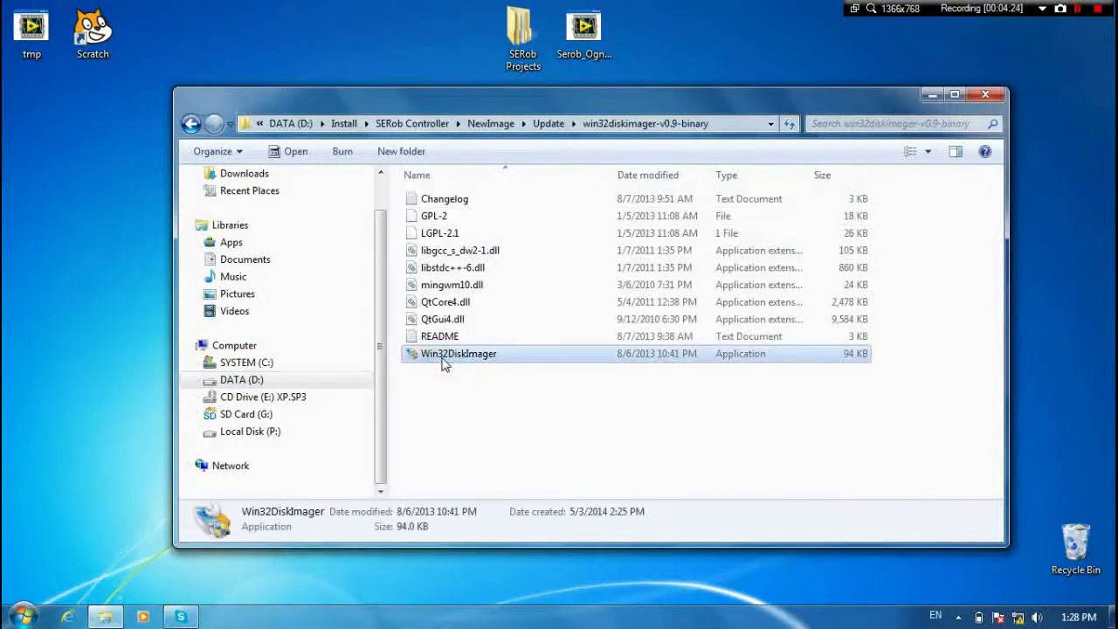
right_click(441, 358)
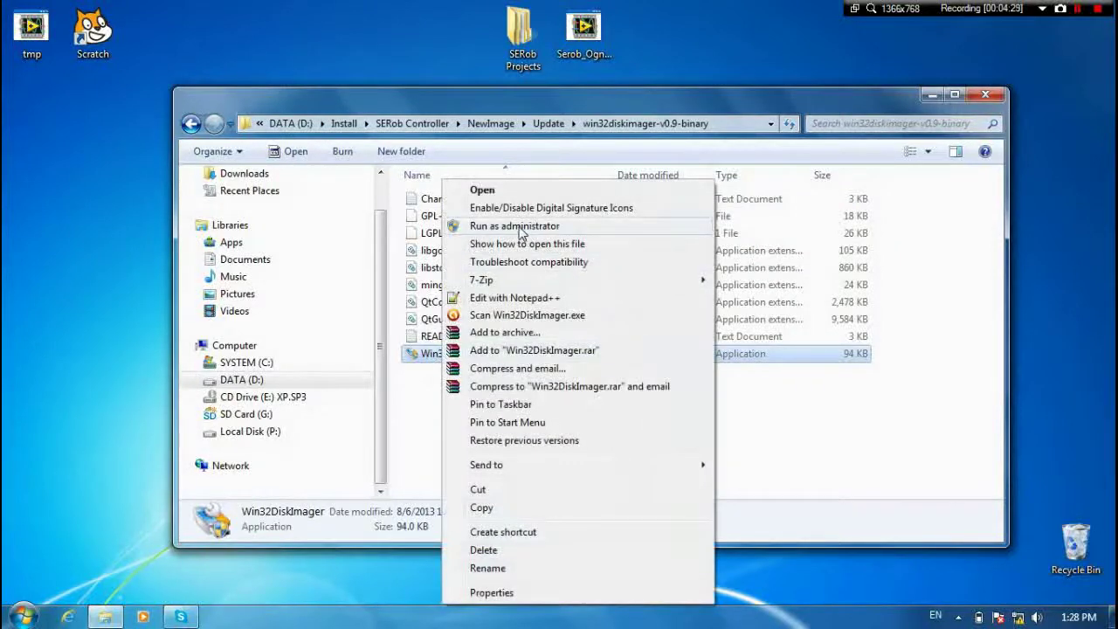
click(521, 229)
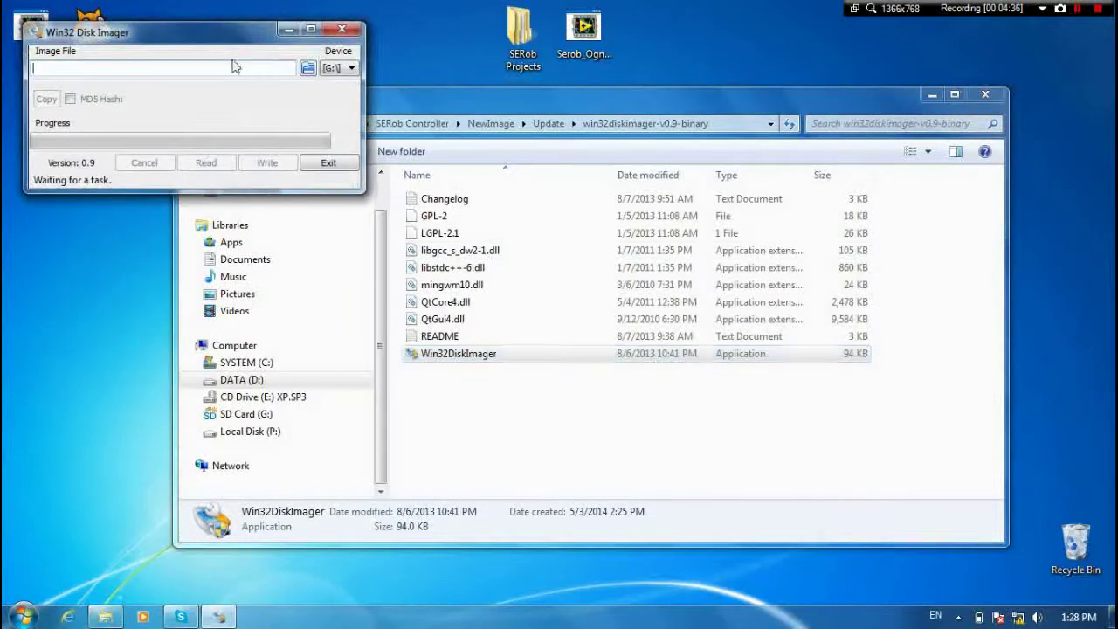
- Reposition the Win32 Disk Imager window over the folder window and choose [G:\] as the target device
drag(216, 53, 469, 176)
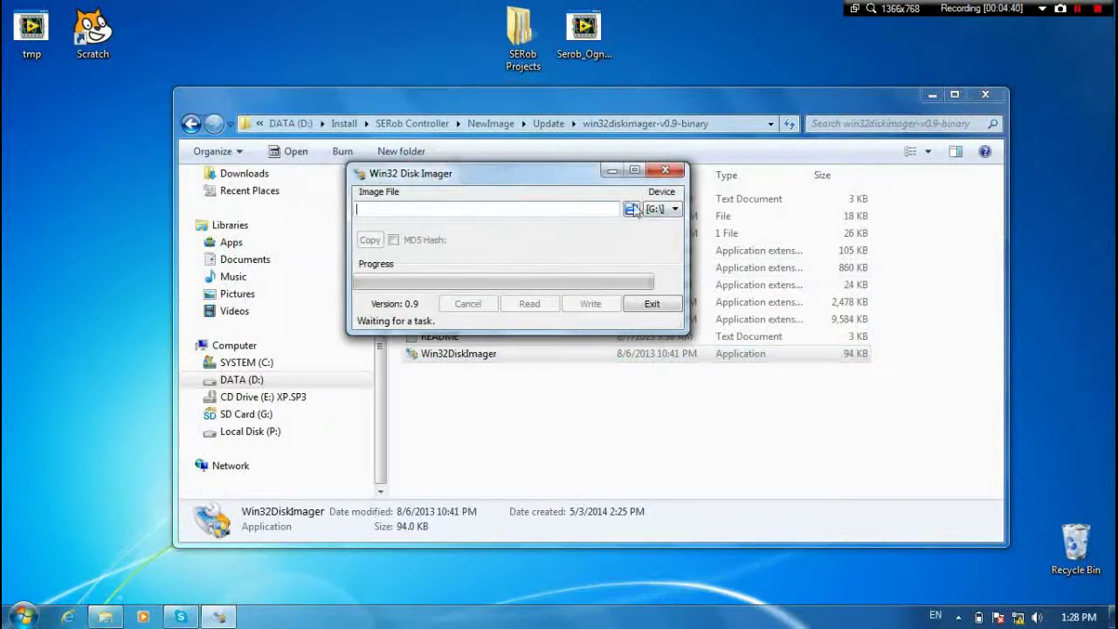
click(674, 211)
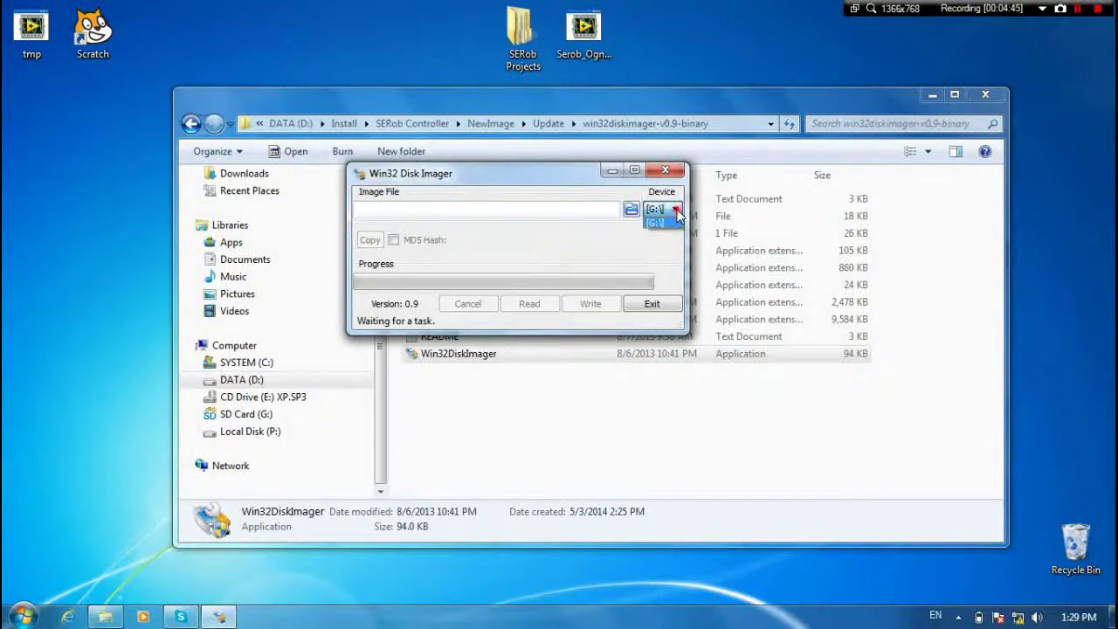
click(672, 220)
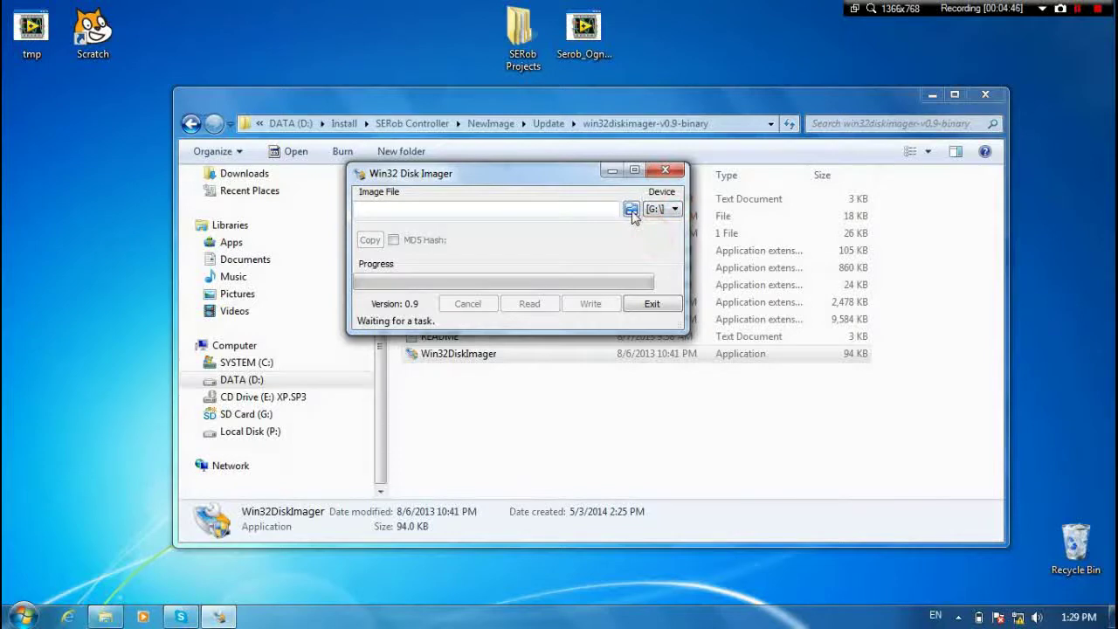
- Load Serob_Stable_1minstart.img from D:\Install\SERob Controller\NewImage\Update as the image file
click(631, 211)
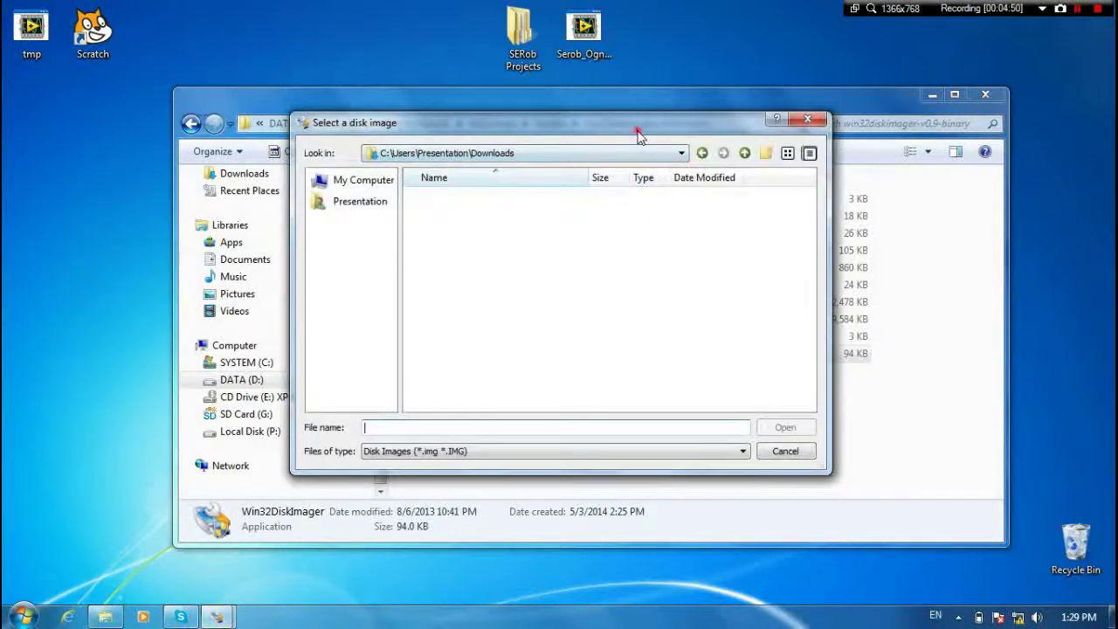
drag(639, 131, 648, 128)
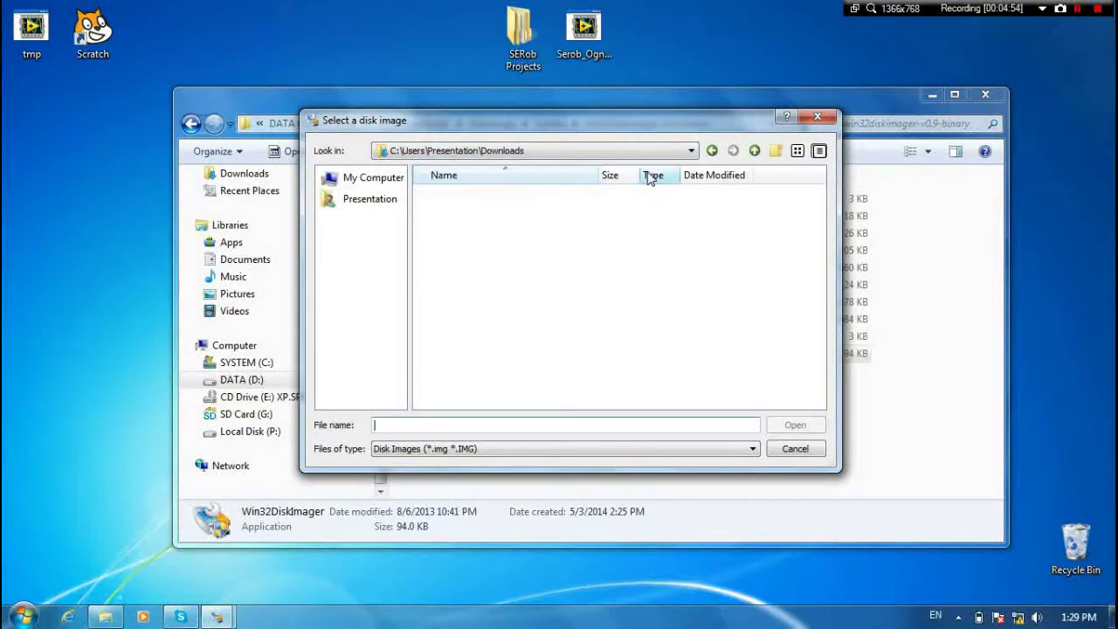
click(689, 152)
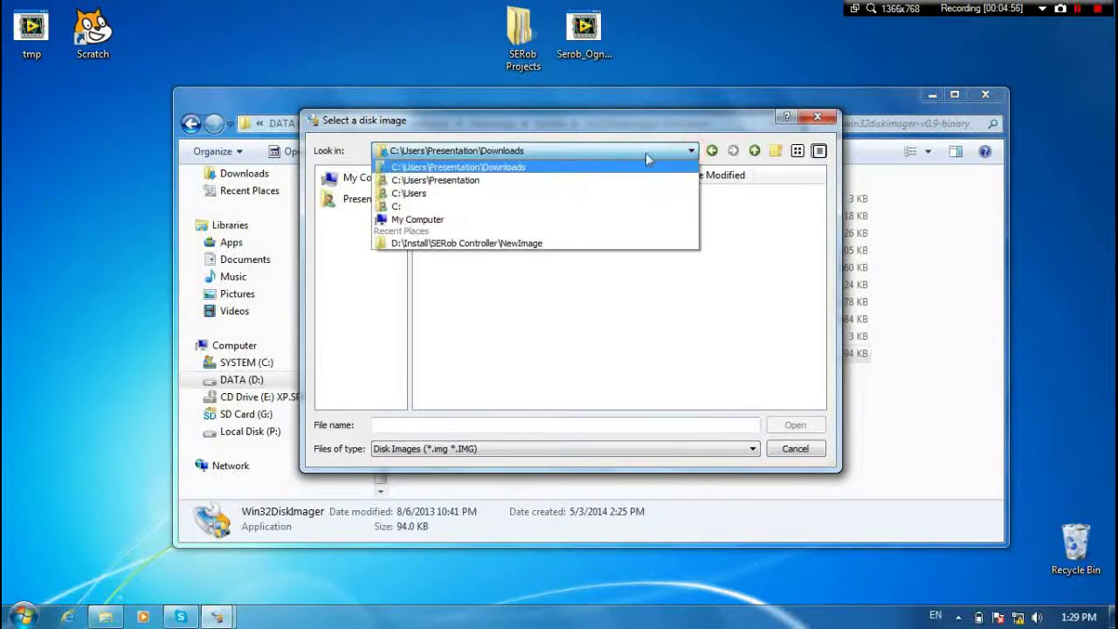
click(460, 244)
click(456, 193)
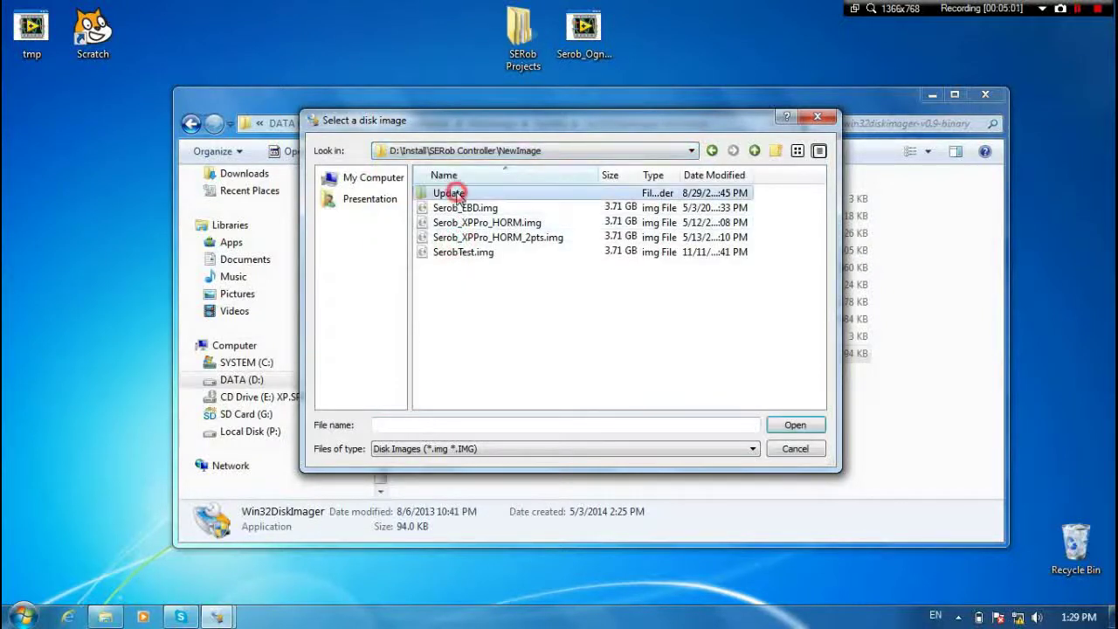
double_click(455, 193)
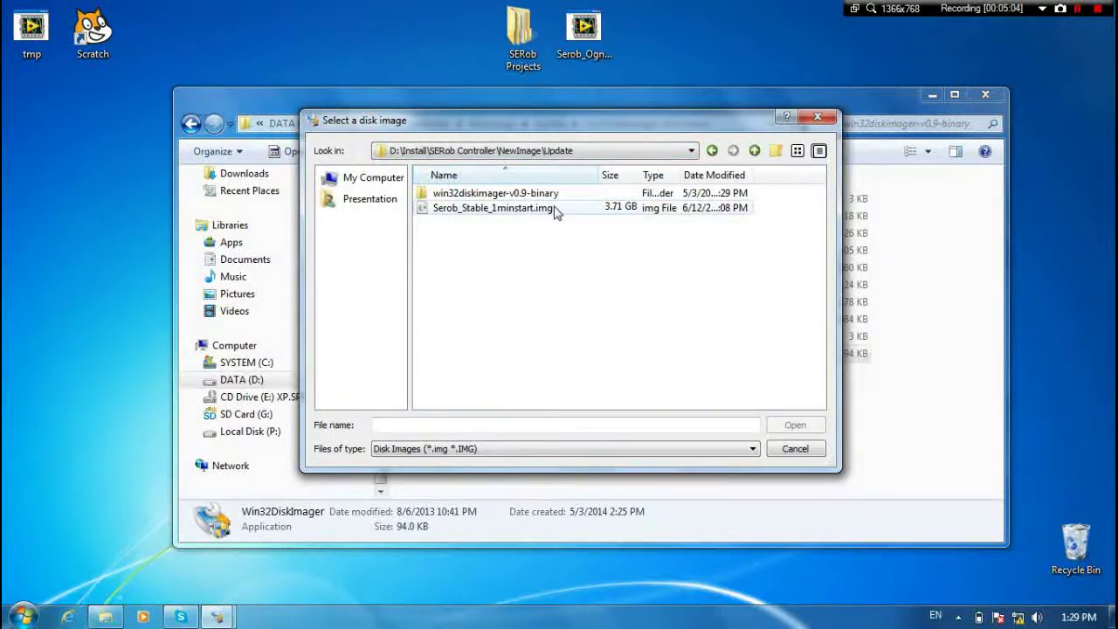
click(477, 212)
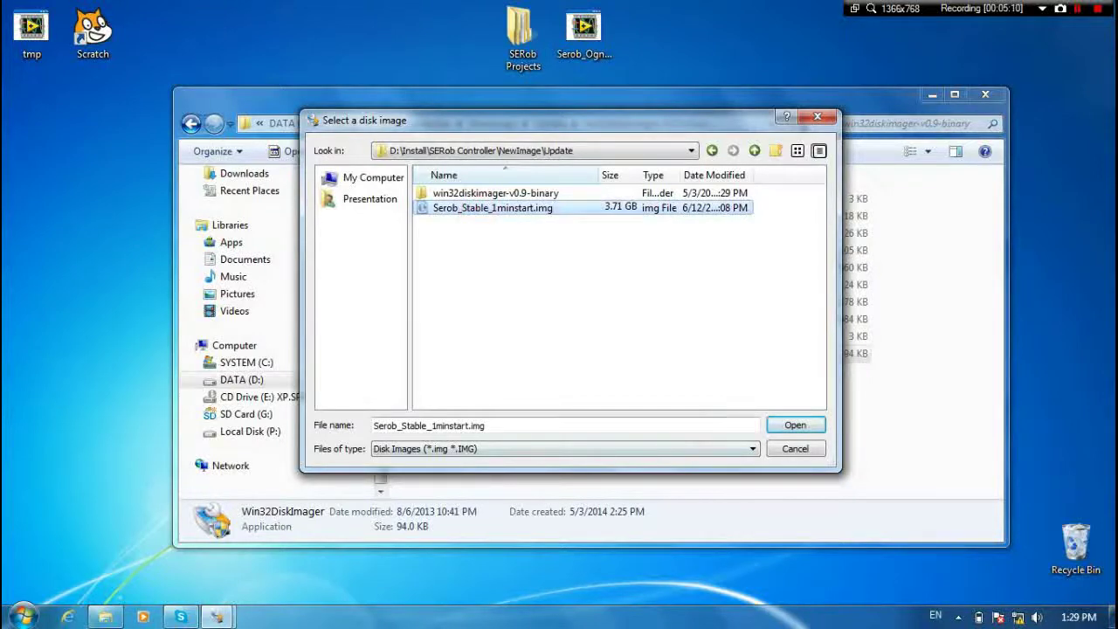
click(795, 426)
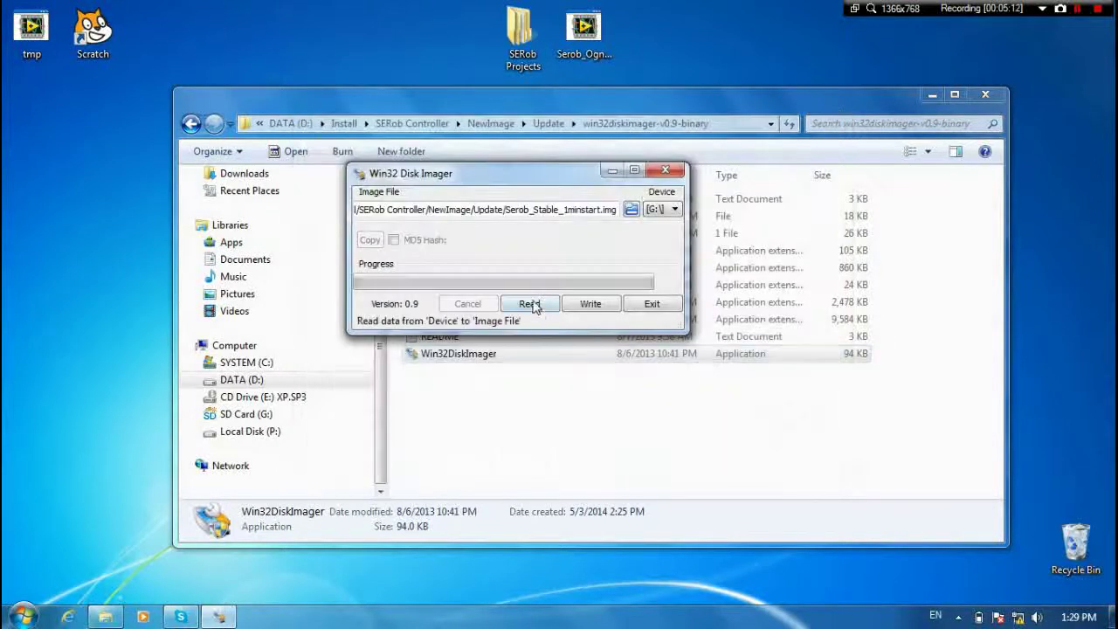
- Write the loaded image to device G:, accepting the overwrite, and close Win32 Disk Imager once writing completes
drag(502, 186, 523, 174)
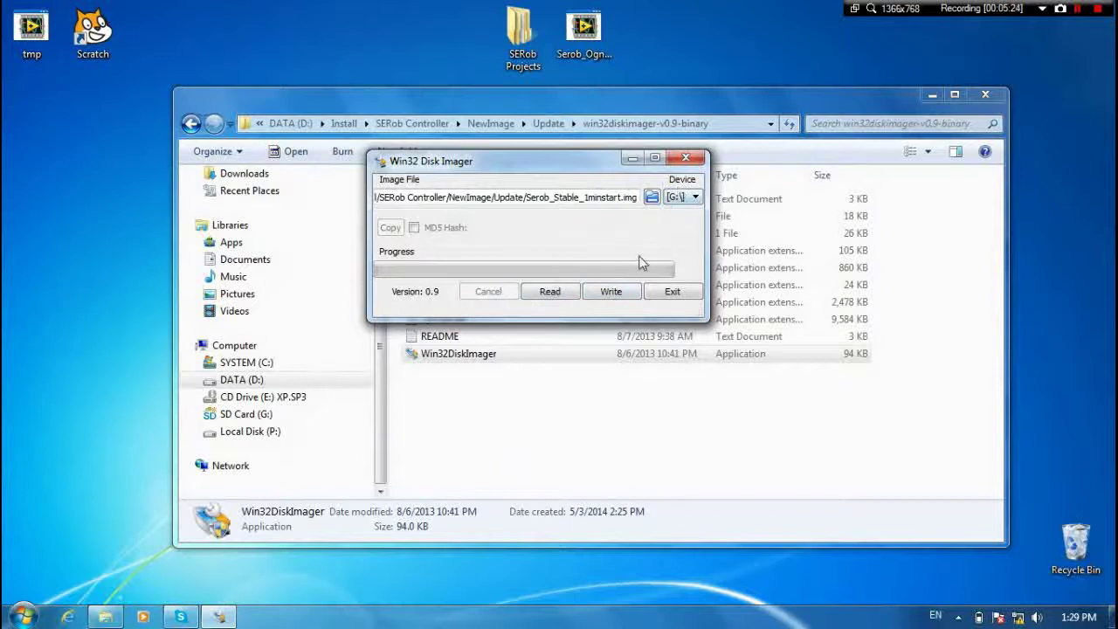
click(611, 293)
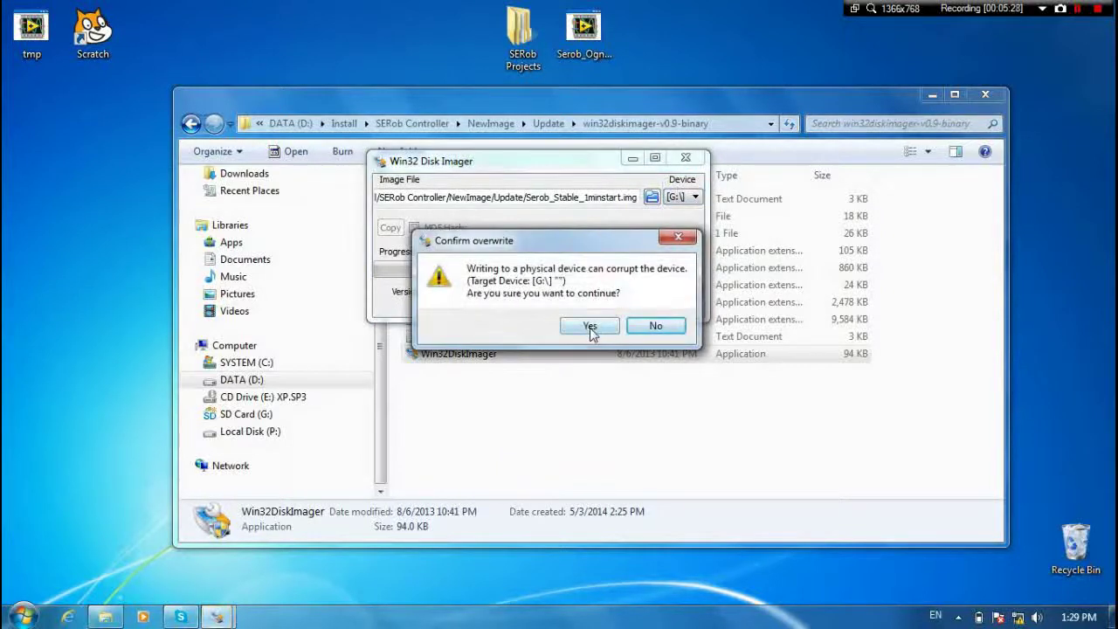
drag(594, 250, 605, 249)
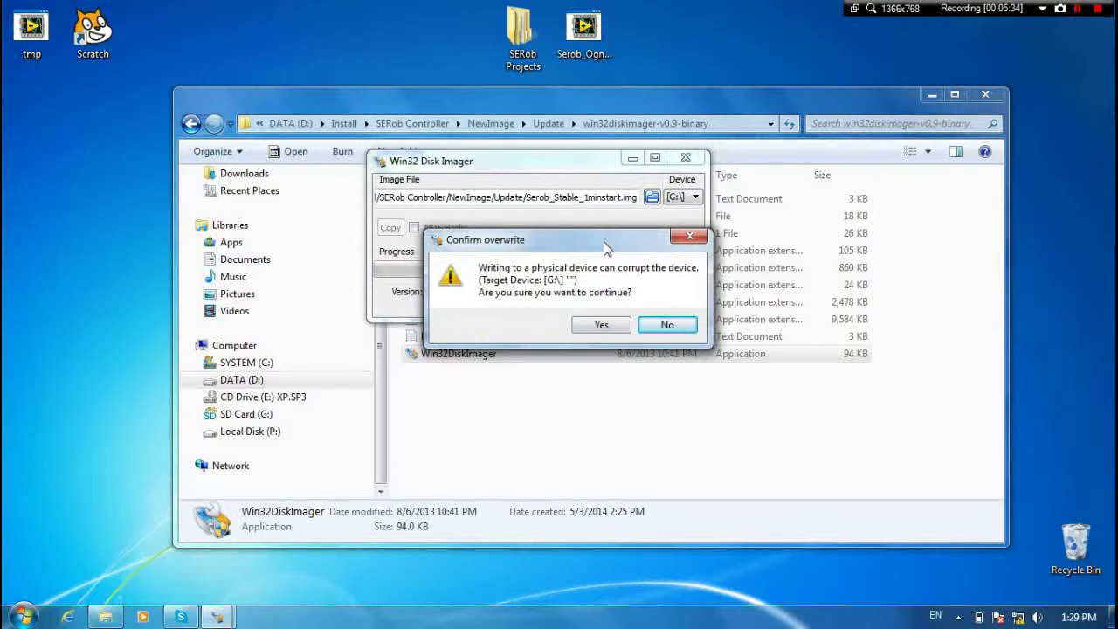
click(602, 326)
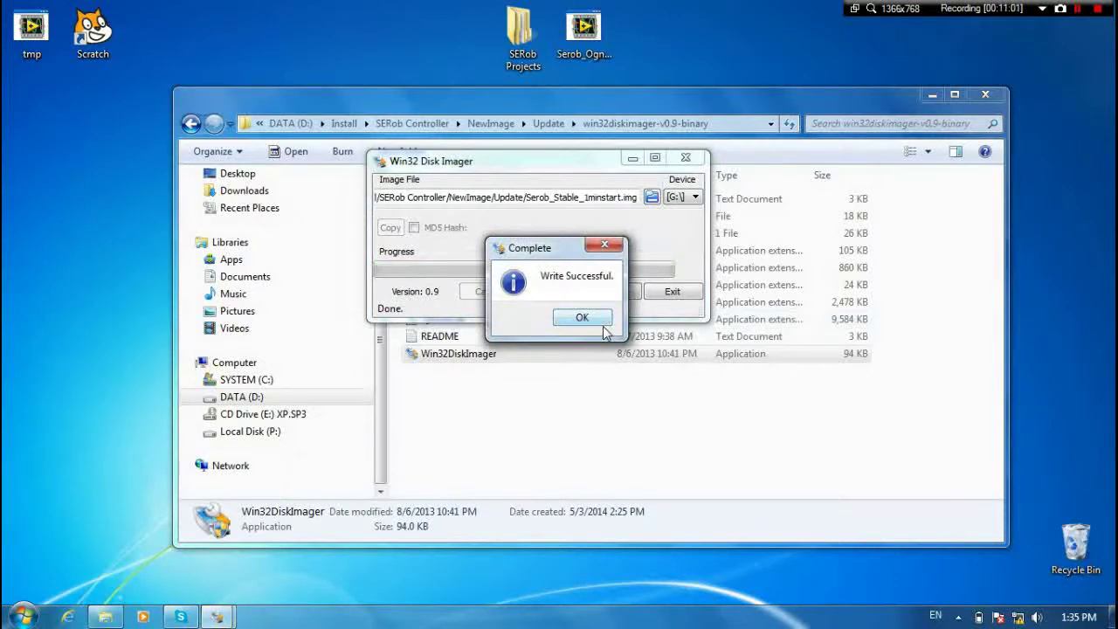
click(591, 319)
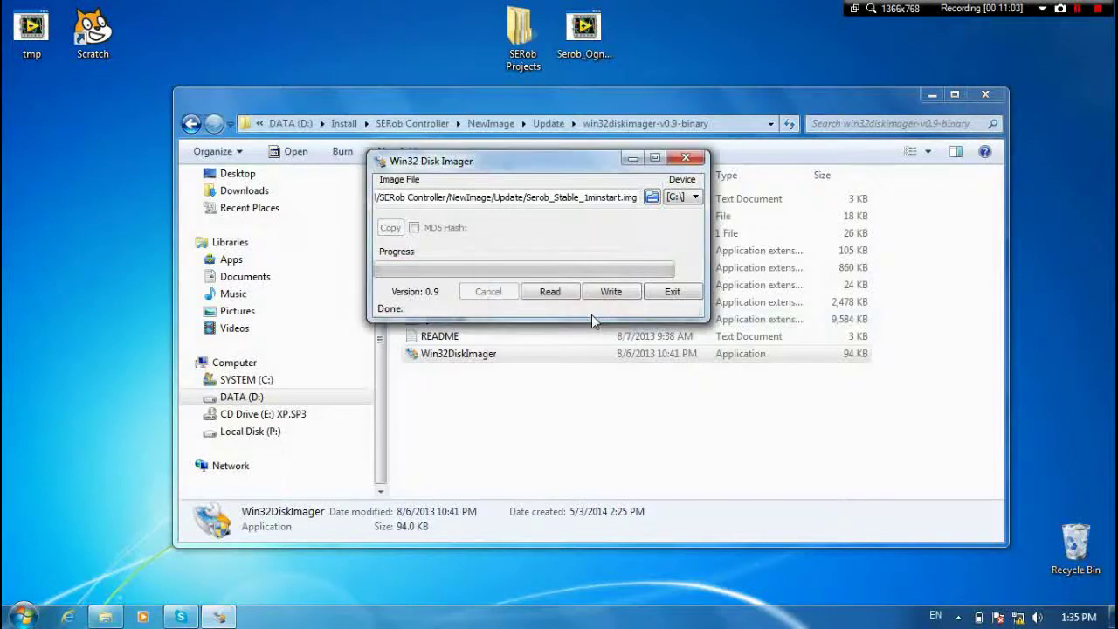
drag(585, 159, 614, 185)
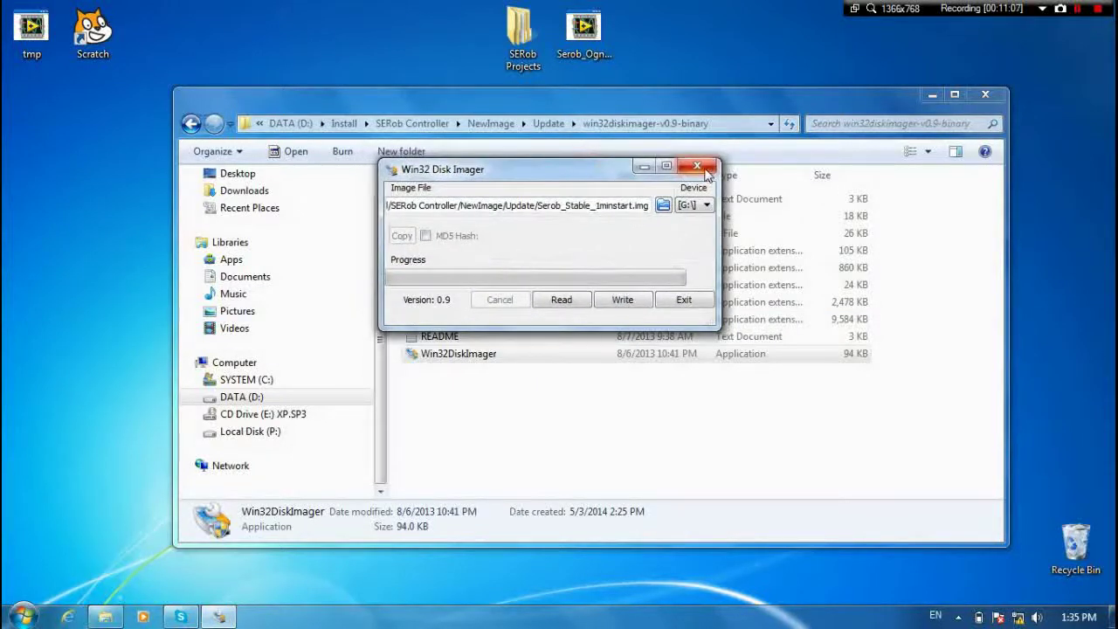
click(705, 171)
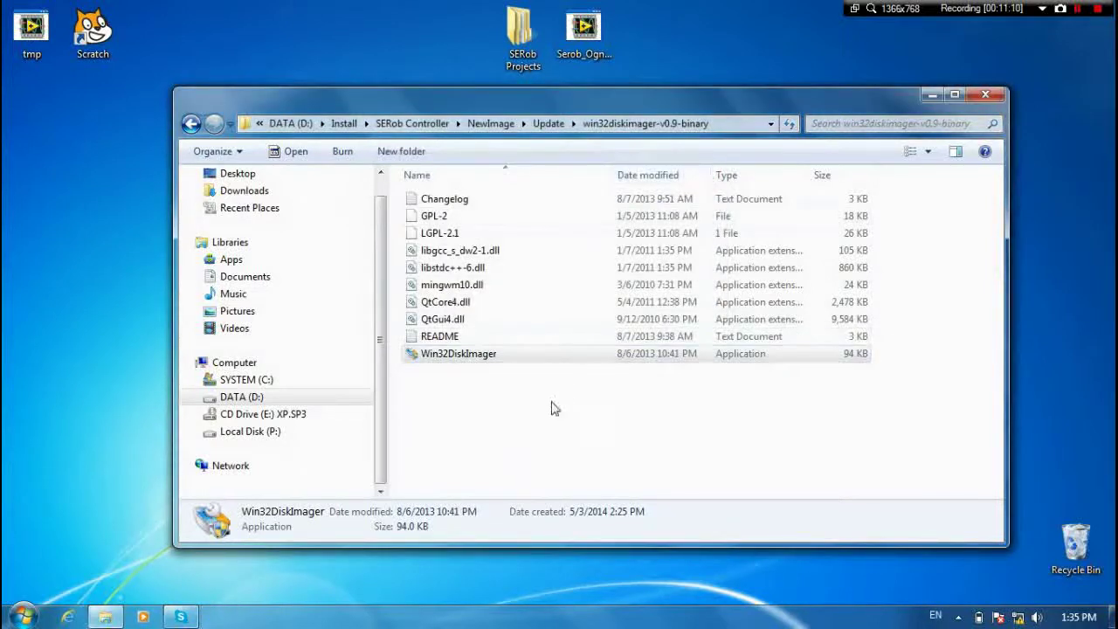
- Safely eject the SD Card from the computer and dismiss the removal notification
click(958, 616)
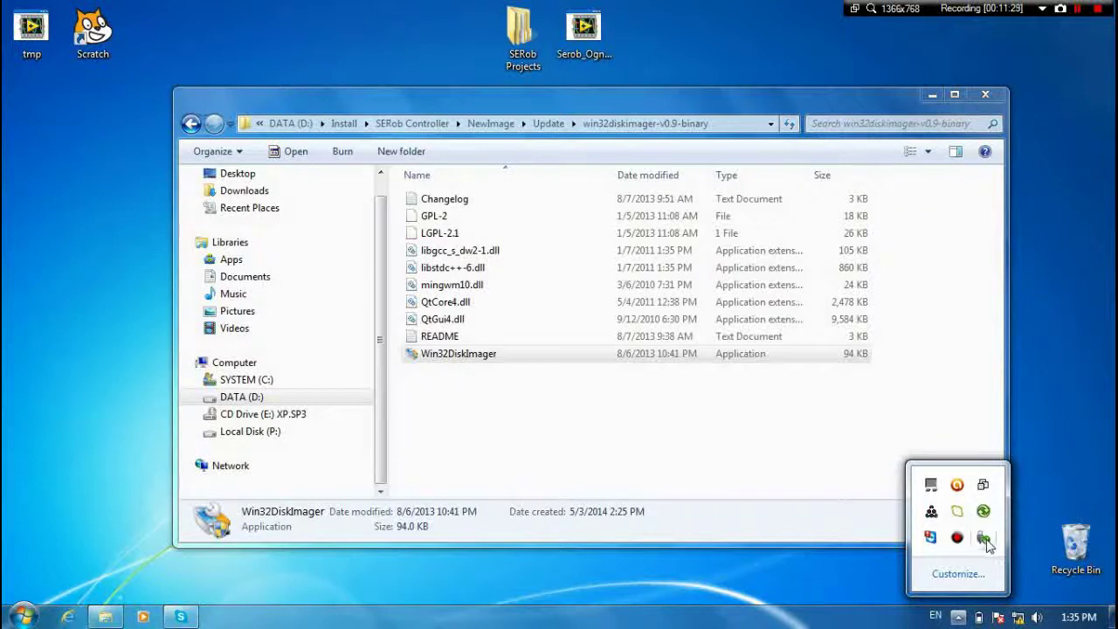
click(984, 539)
click(985, 542)
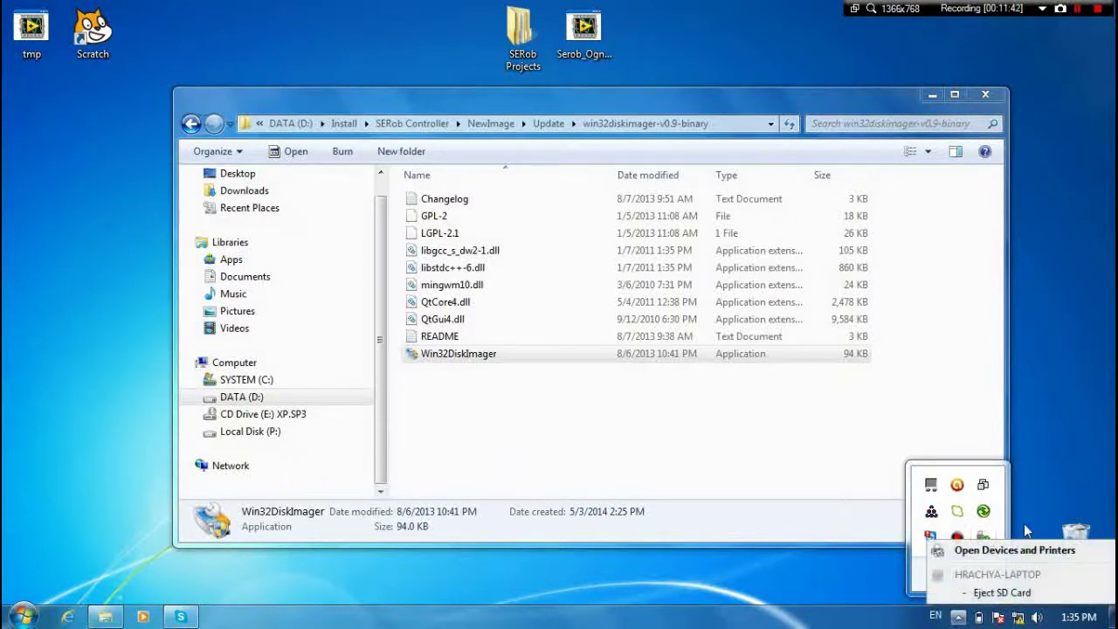
click(995, 592)
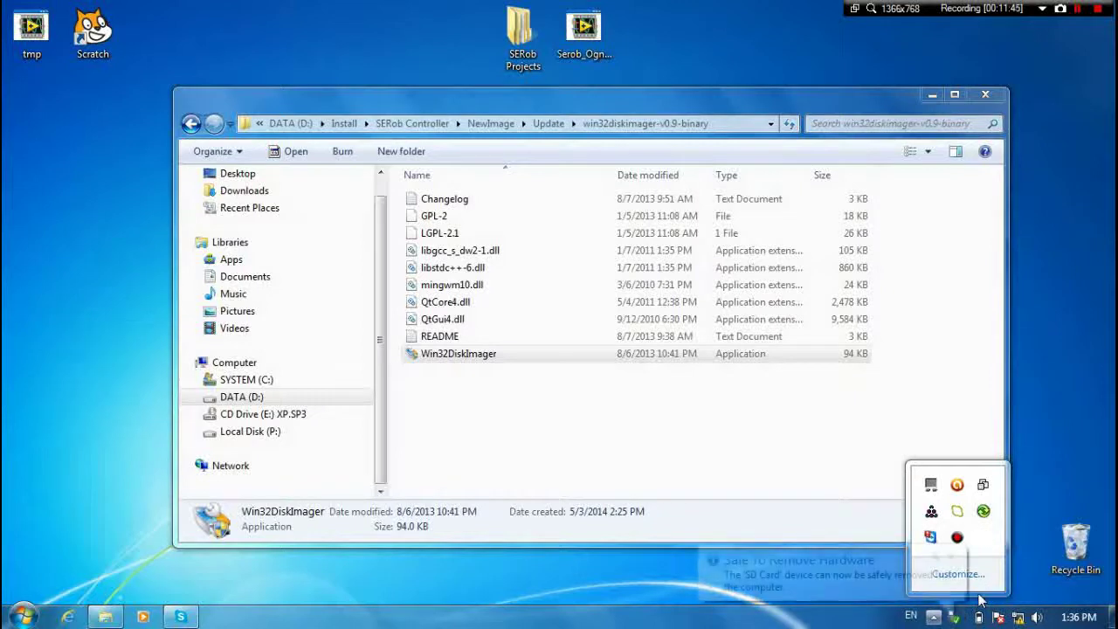
click(952, 559)
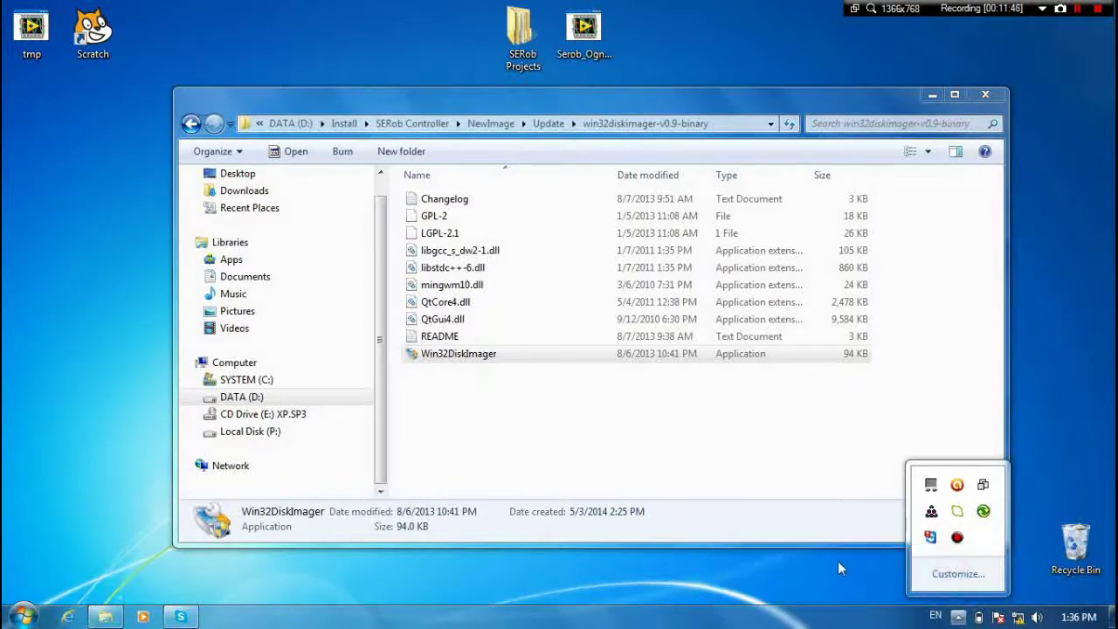